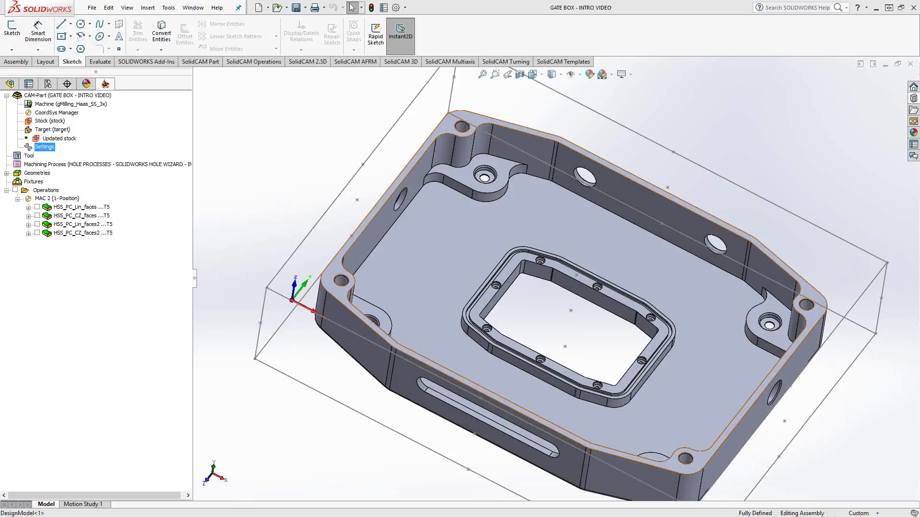
Add a Profile operation on coordinate system MAC 1, with the outer bottom edge as geometry
right_click(83, 232)
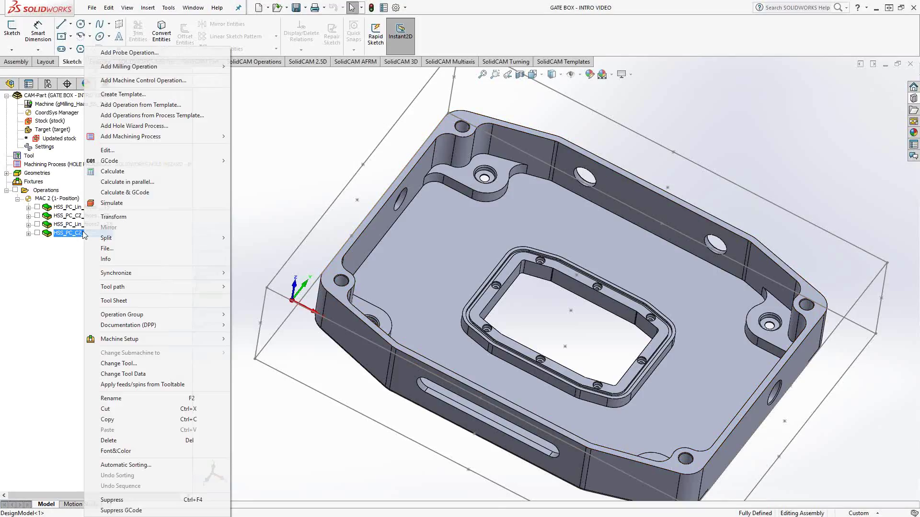
mouse_move(129, 66)
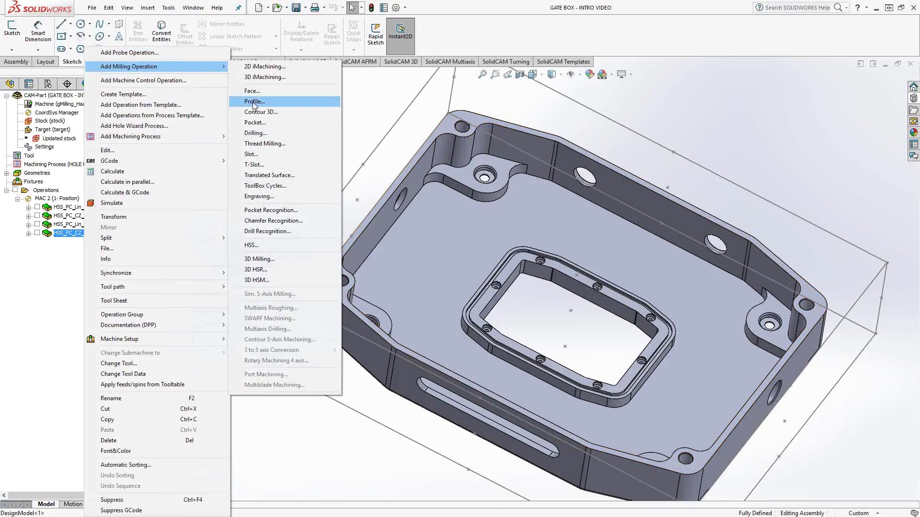
left_click(254, 102)
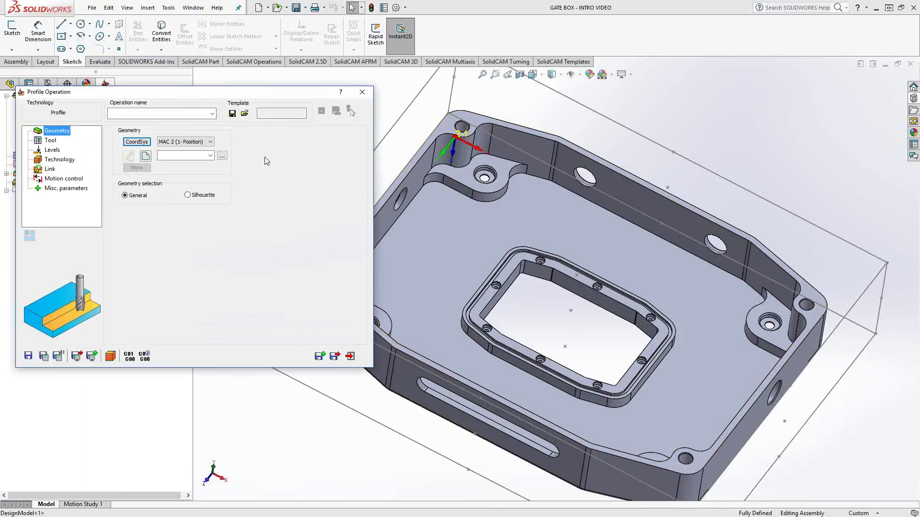
left_click(210, 142)
left_click(182, 149)
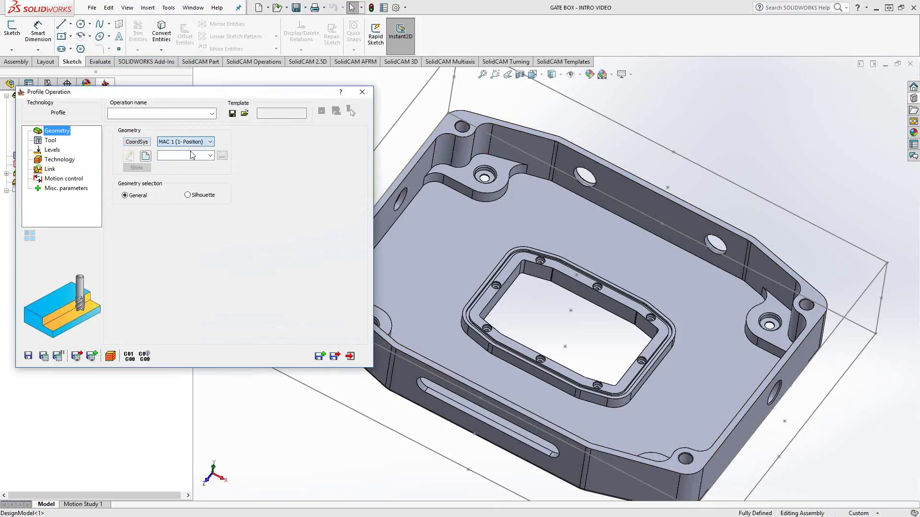
left_click(145, 156)
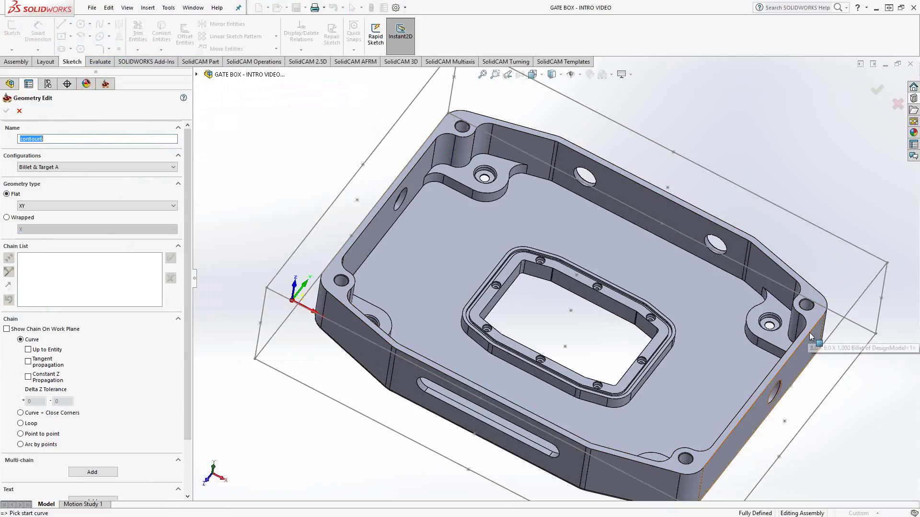
left_click(810, 336)
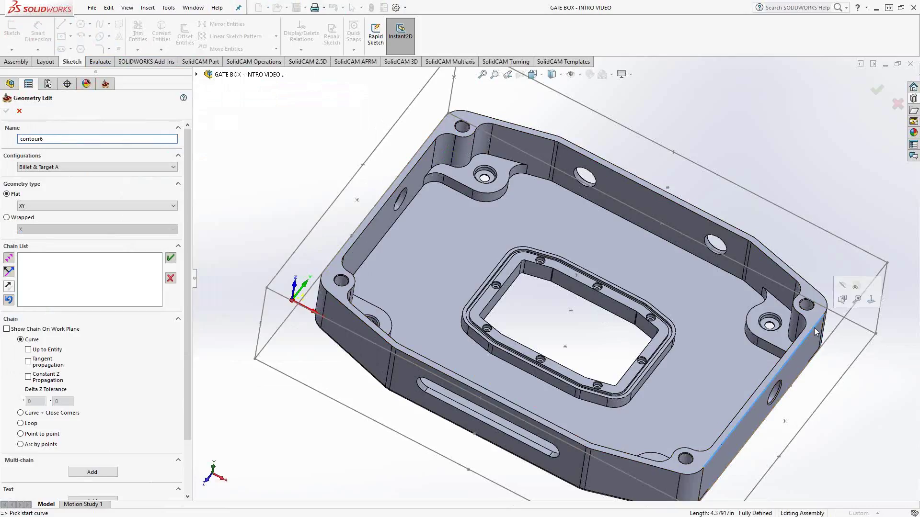
left_click(170, 258)
left_click(7, 111)
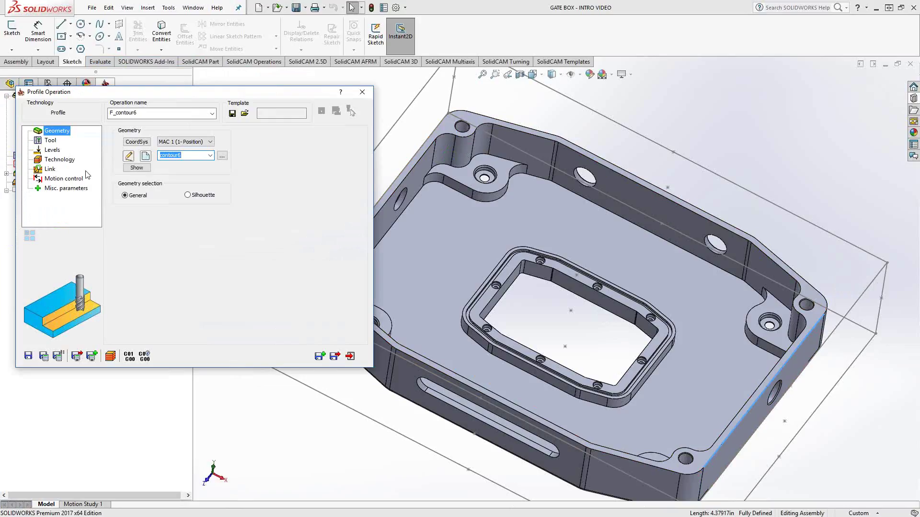
Set the lead-in to Normal and make the lead-out the same as the lead-in
left_click(49, 169)
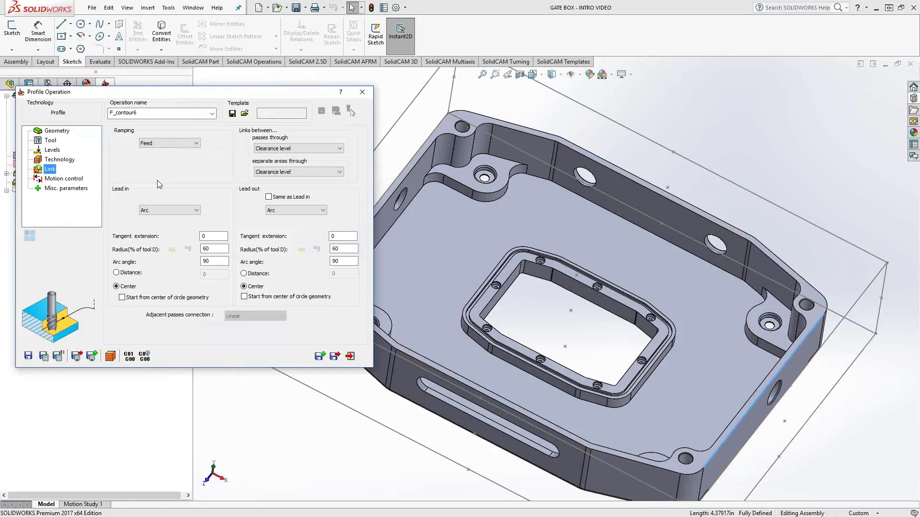
left_click(194, 209)
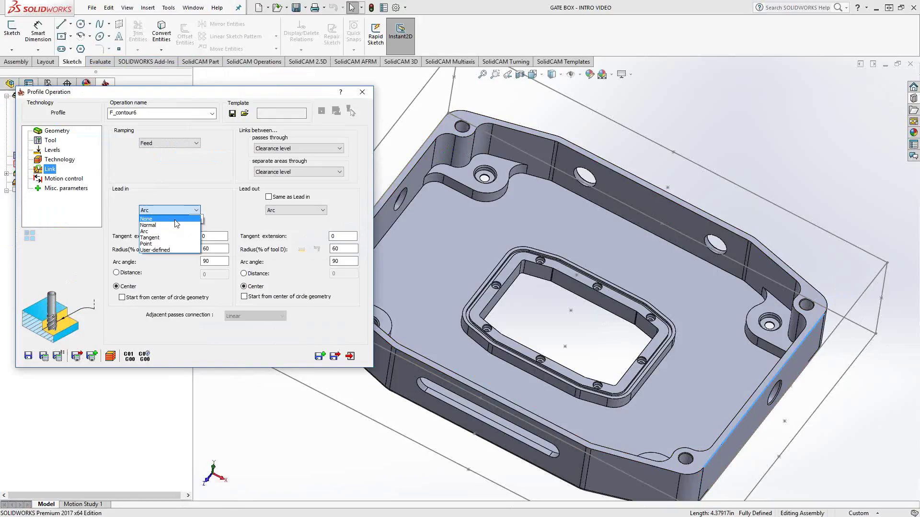
left_click(170, 229)
left_click(268, 197)
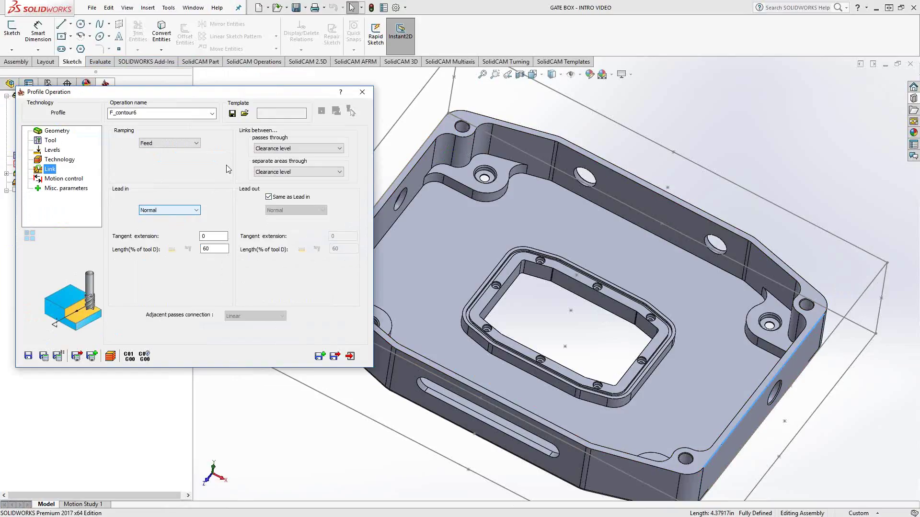
Save the operation as template 'normal leadin' without tool data, then exit the operation
left_click(232, 114)
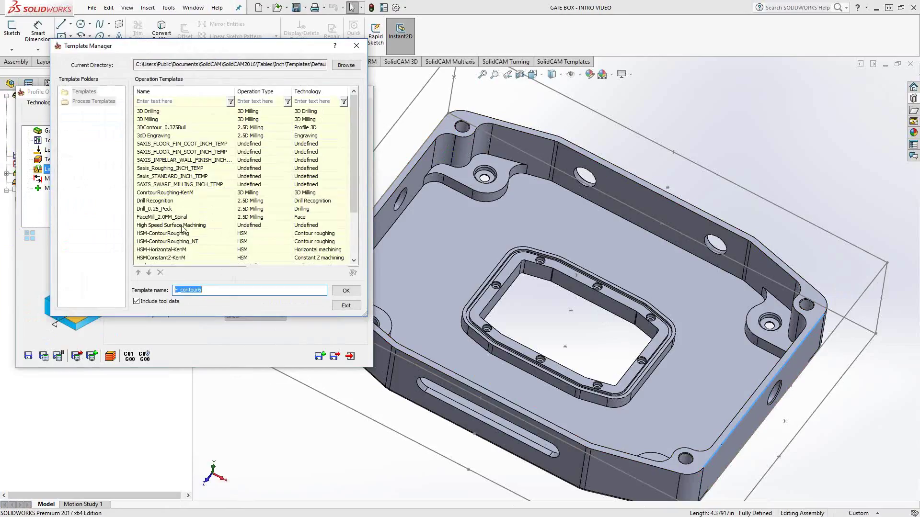
left_click(136, 301)
double_click(196, 289)
type("n")
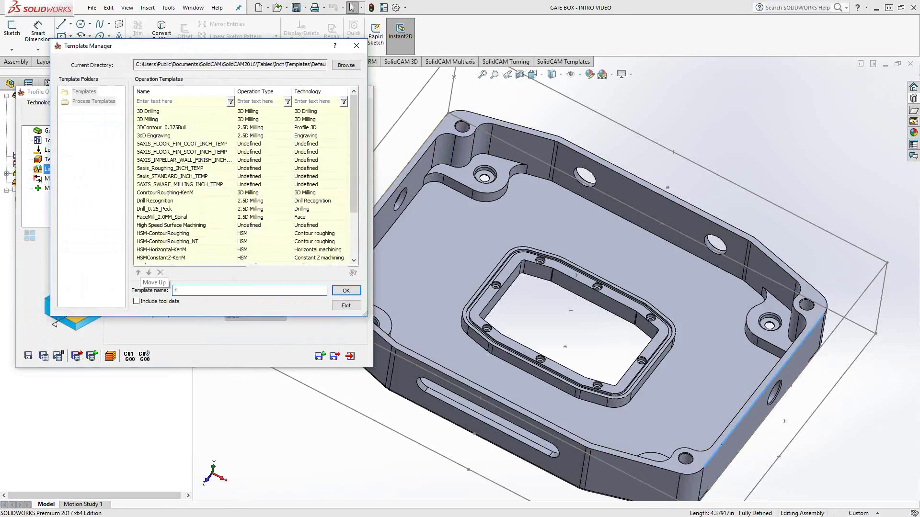
type("om")
type("mal")
type(" le")
type("adin")
left_click(347, 292)
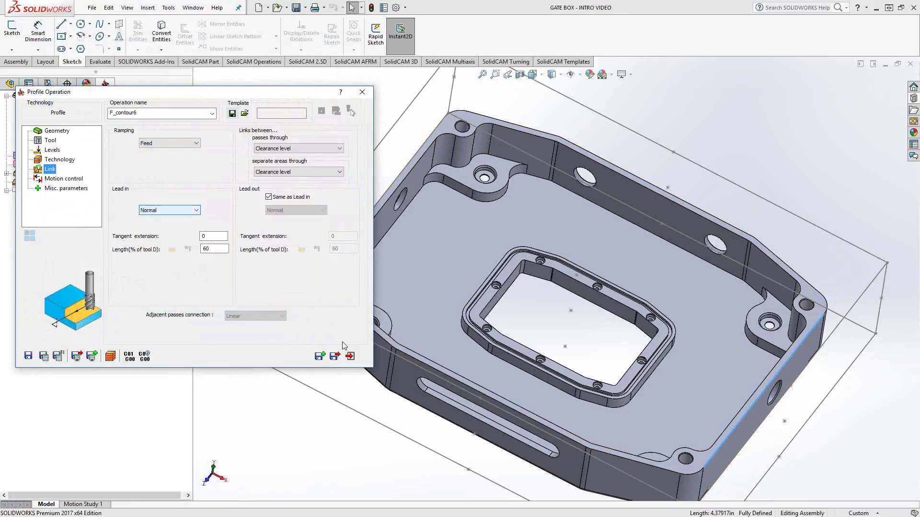
left_click(350, 355)
Keep the first operation's geometry, then add a second Profile operation on the outer bottom edge
left_click(280, 379)
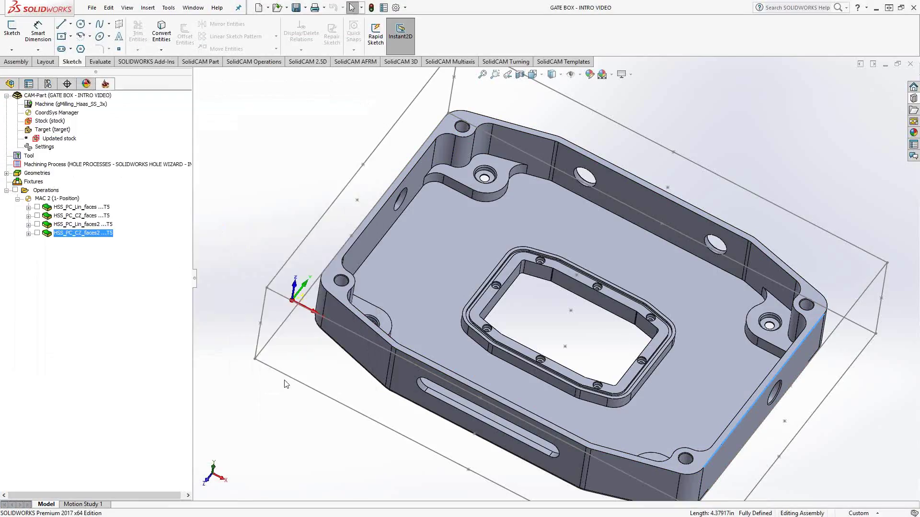
right_click(80, 239)
mouse_move(151, 66)
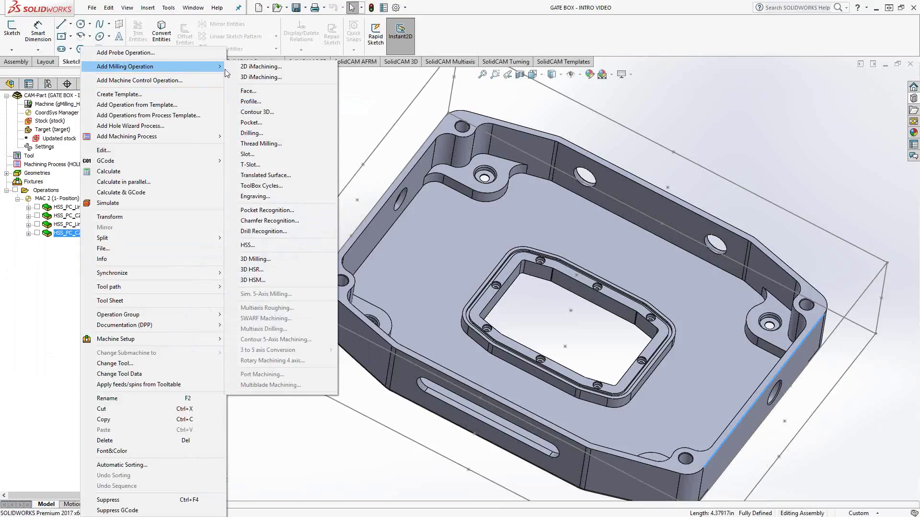
left_click(270, 107)
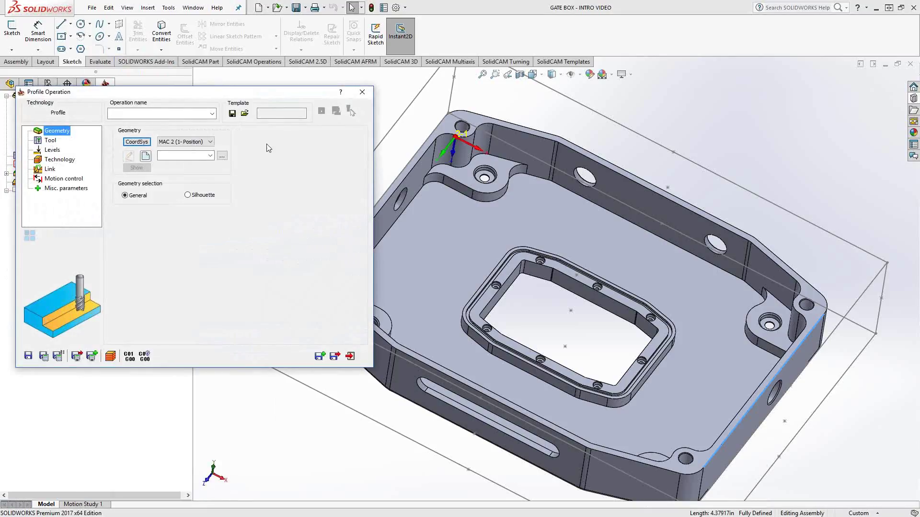
left_click(147, 157)
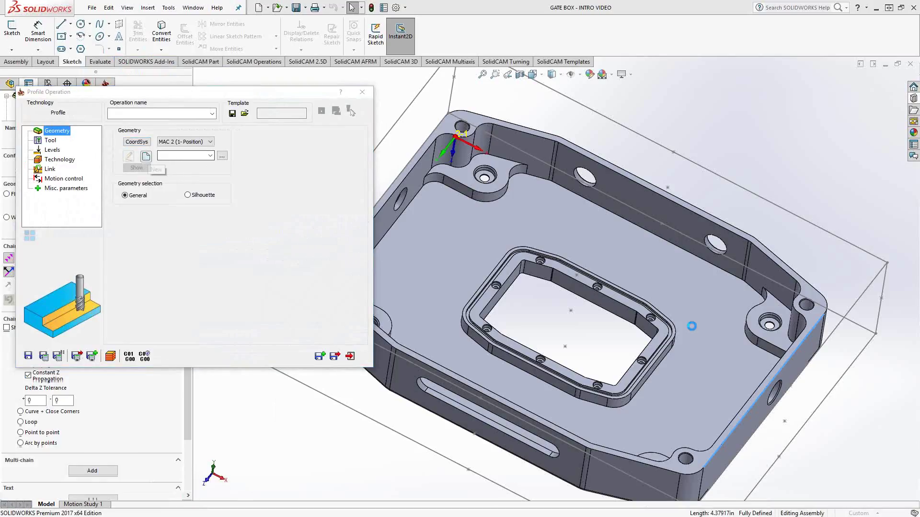
left_click(811, 333)
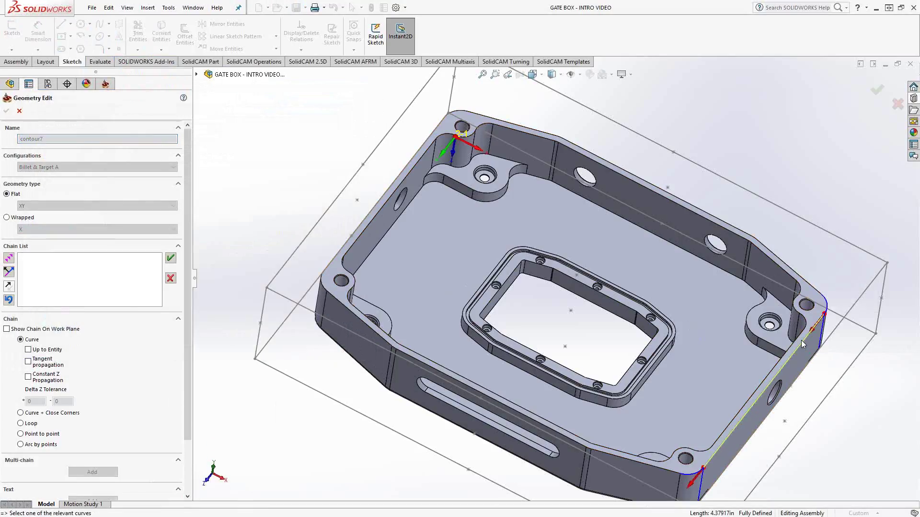
left_click(7, 111)
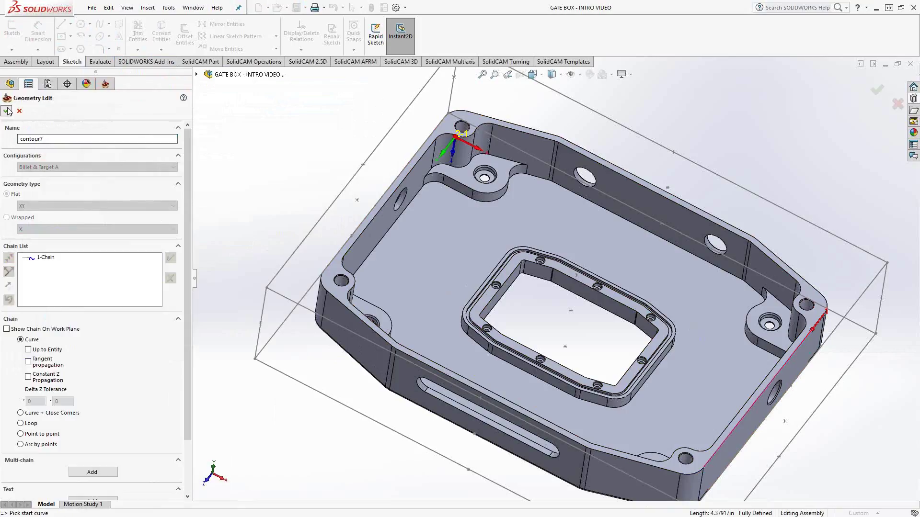
Load the 'normal leadin' template into this operation, then save and exit, keeping the contour geometry
left_click(50, 169)
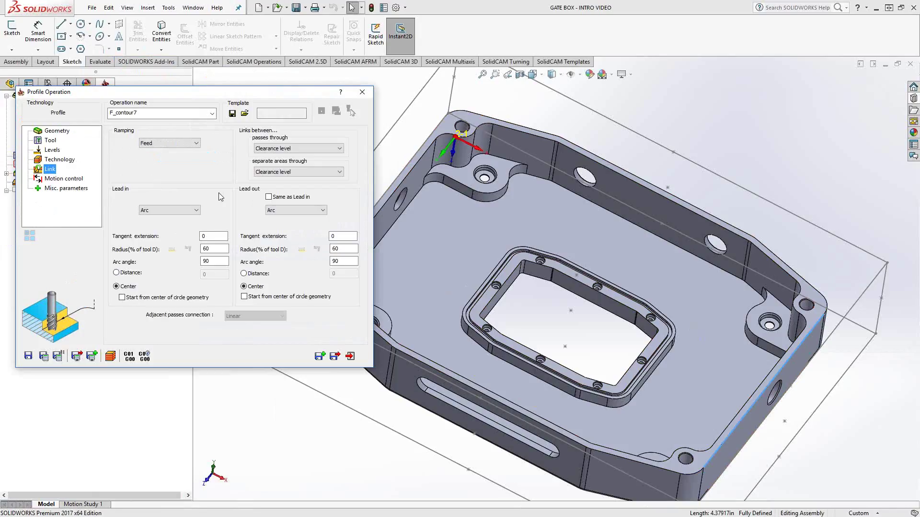
left_click(245, 114)
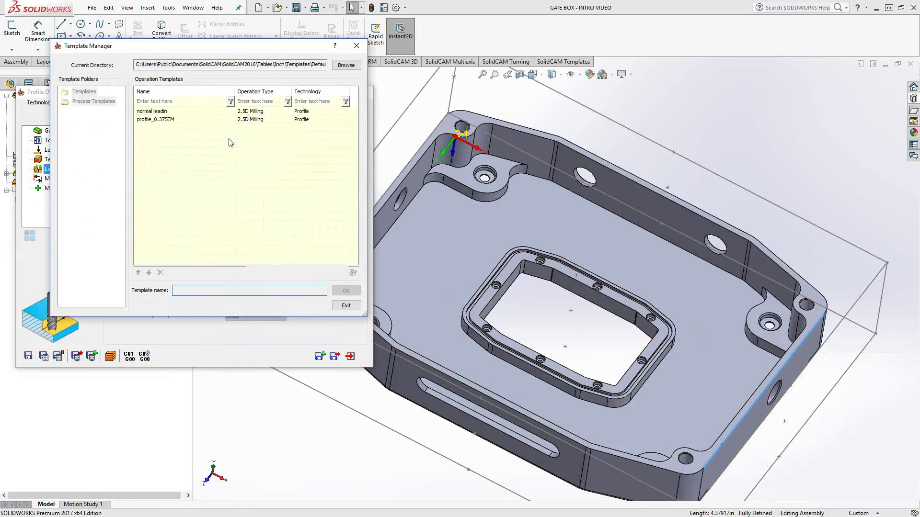
left_click(158, 113)
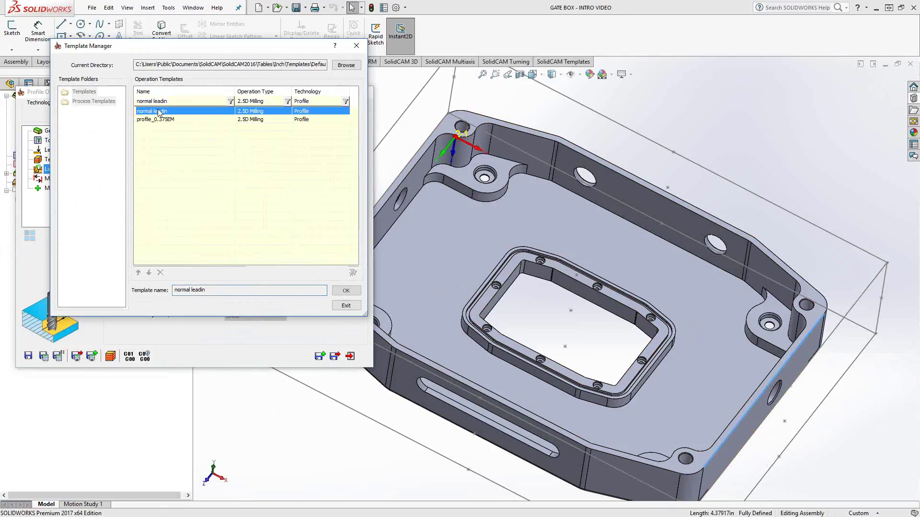
left_click(346, 290)
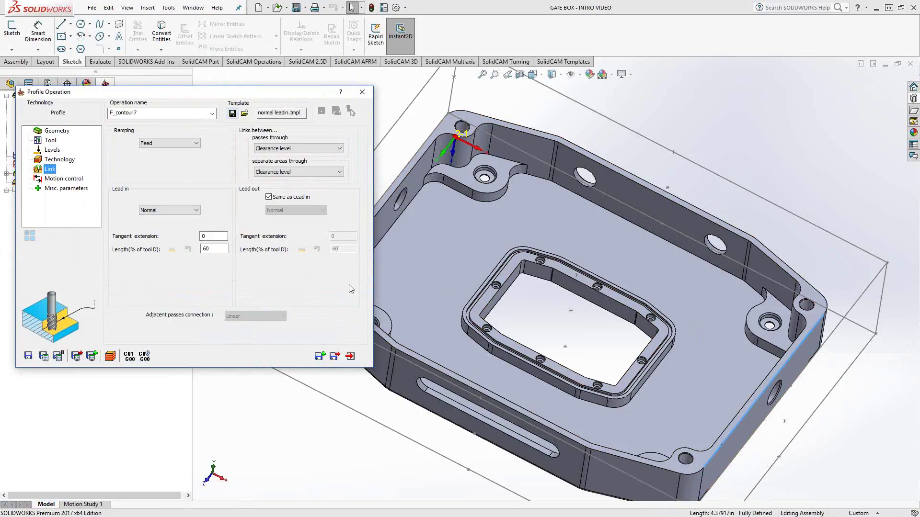
left_click(351, 360)
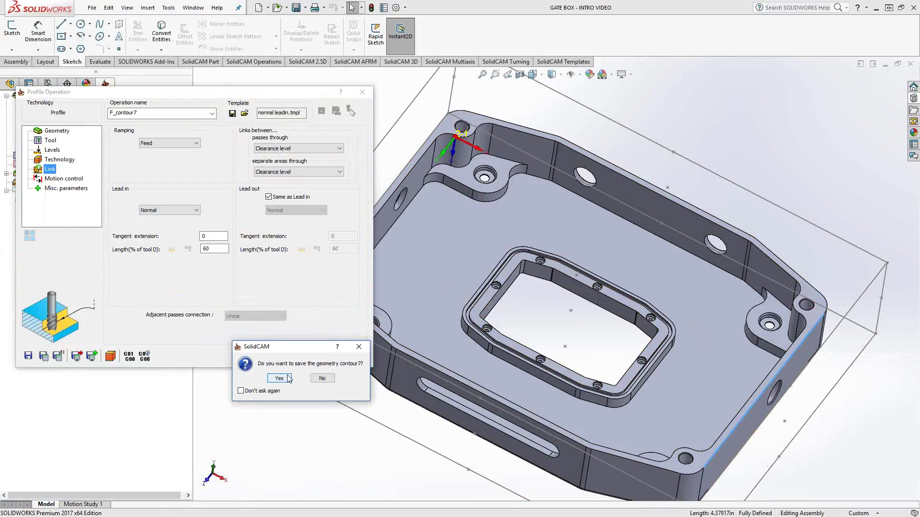
left_click(288, 378)
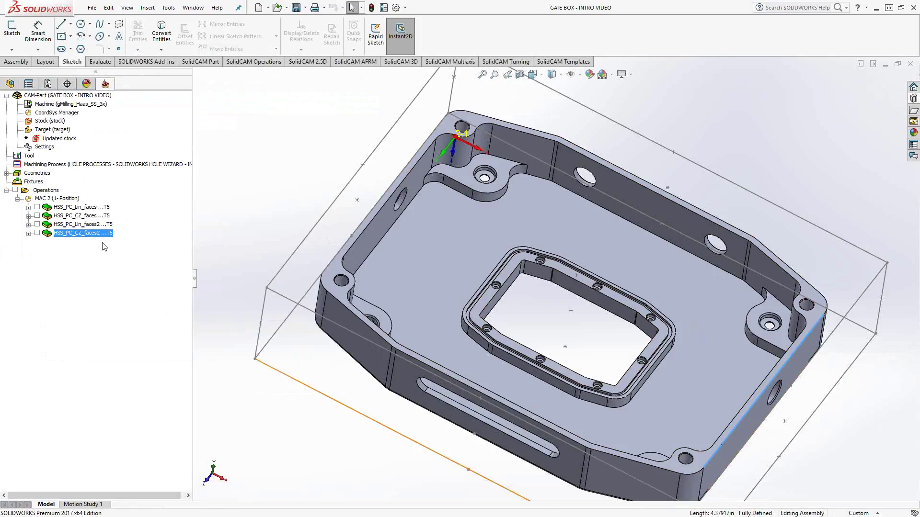
right_click(90, 238)
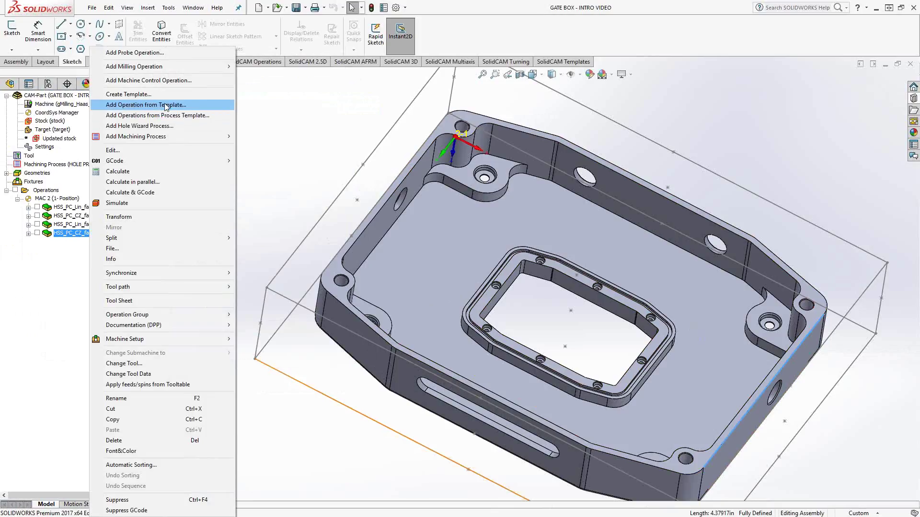
left_click(124, 96)
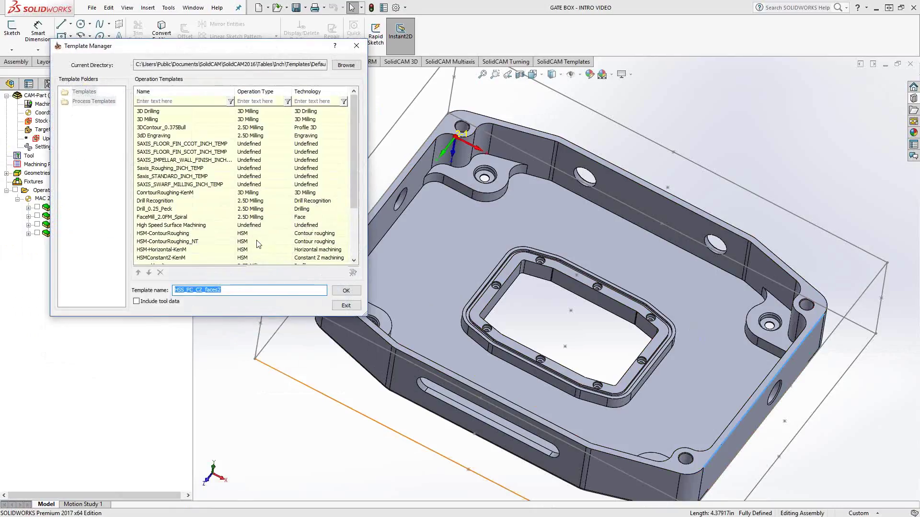
left_click(349, 305)
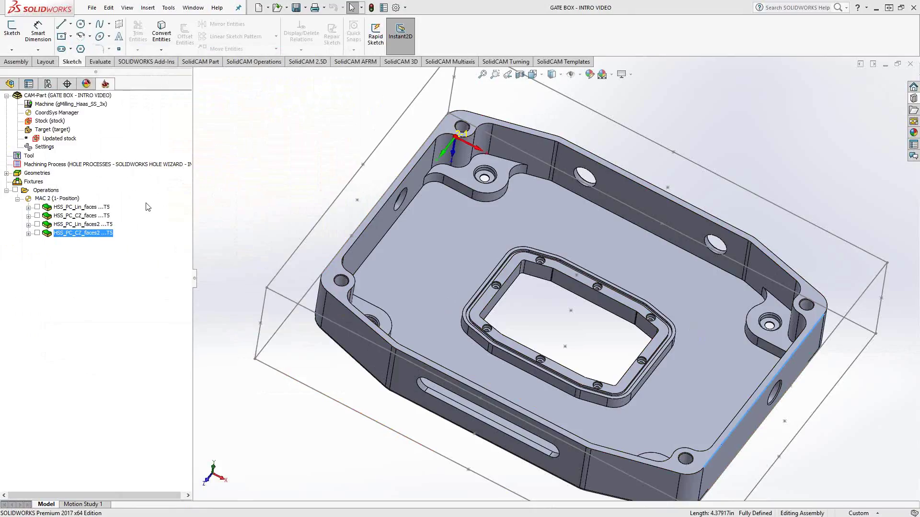
double_click(98, 231)
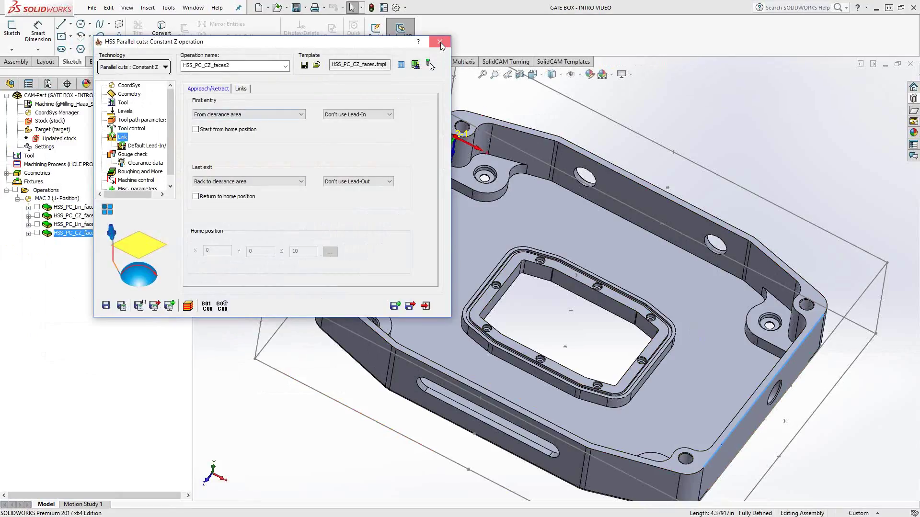
left_click(440, 42)
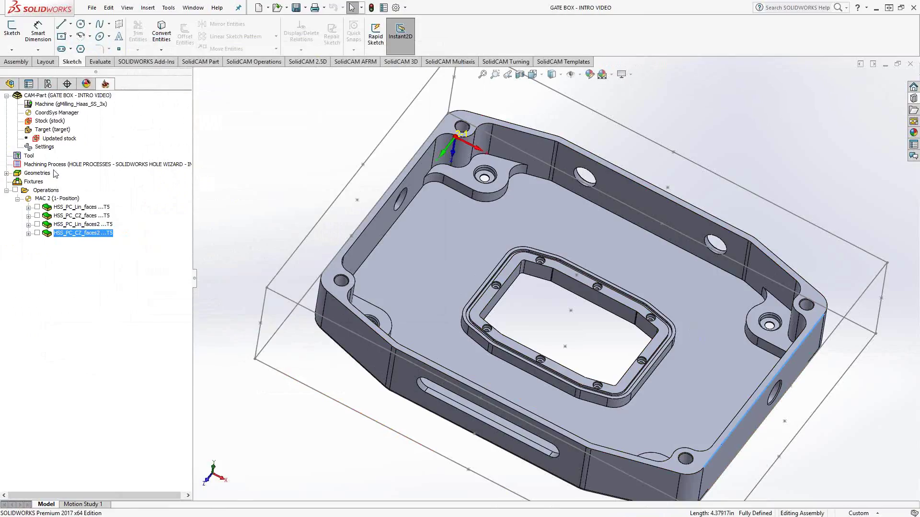
In this part's settings, make 'normal leadin' the default Profile template
double_click(44, 147)
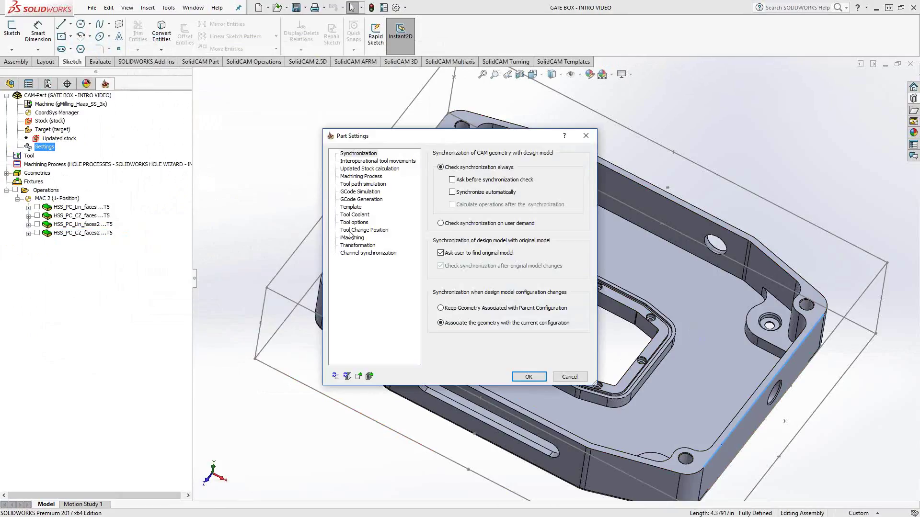
left_click(359, 208)
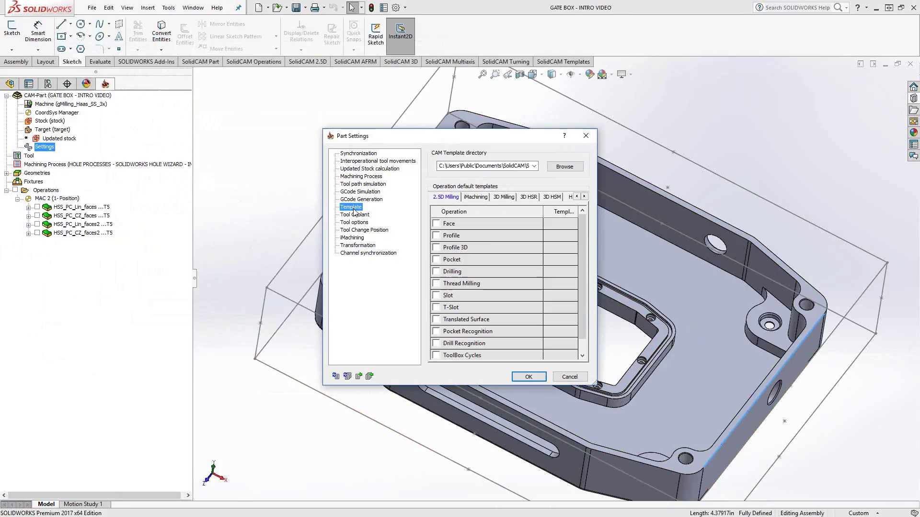
left_click(436, 236)
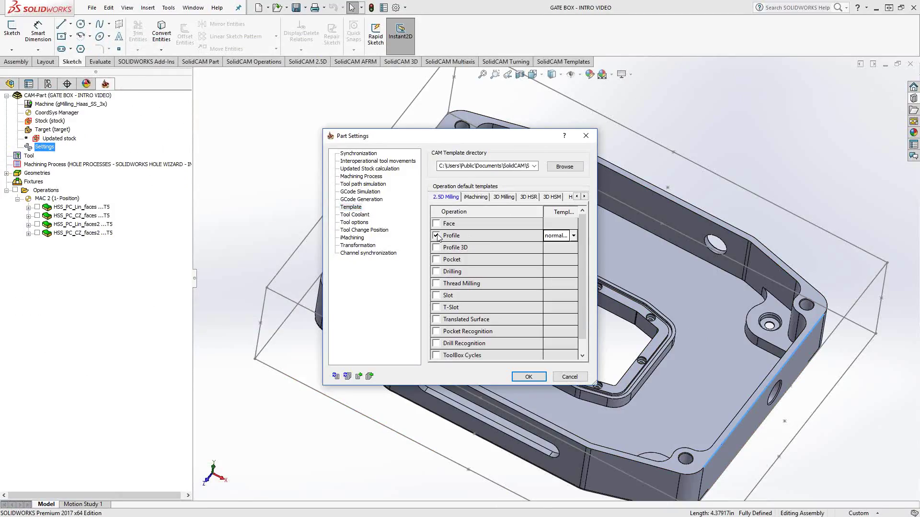
left_click(574, 236)
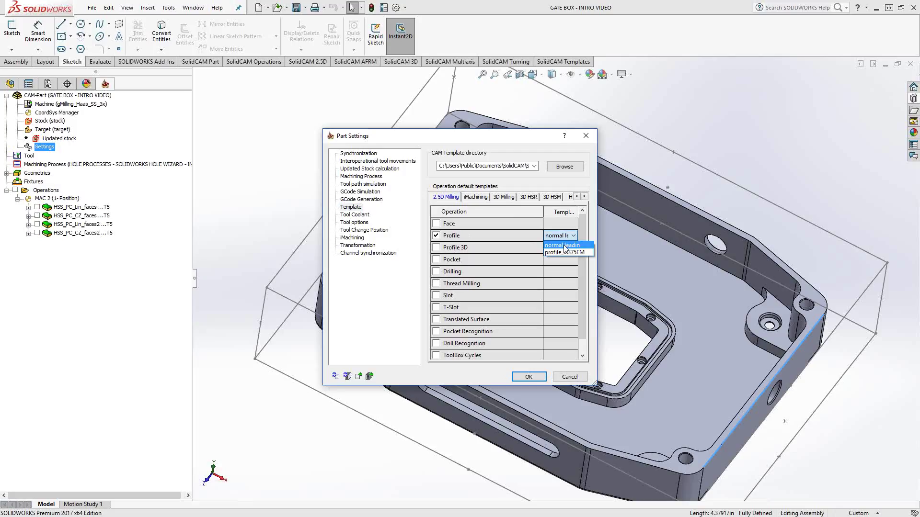
left_click(565, 246)
left_click(527, 377)
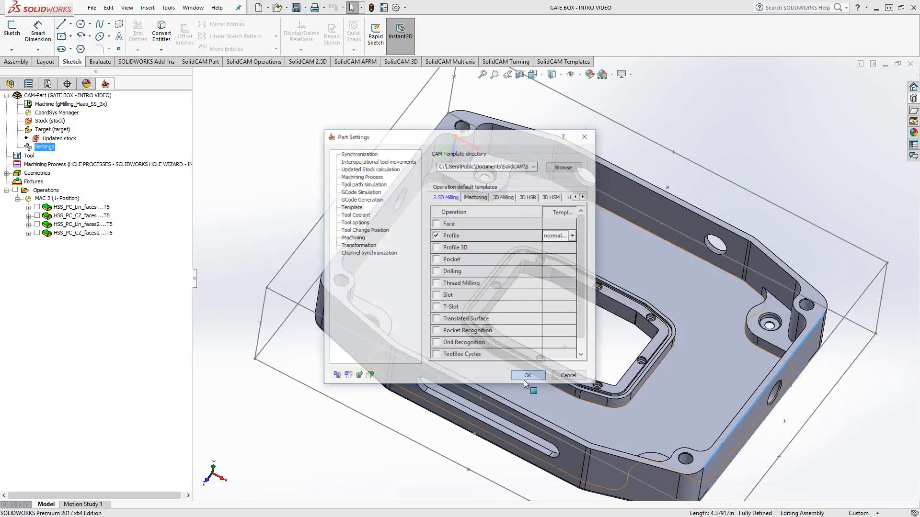
right_click(59, 235)
mouse_move(105, 66)
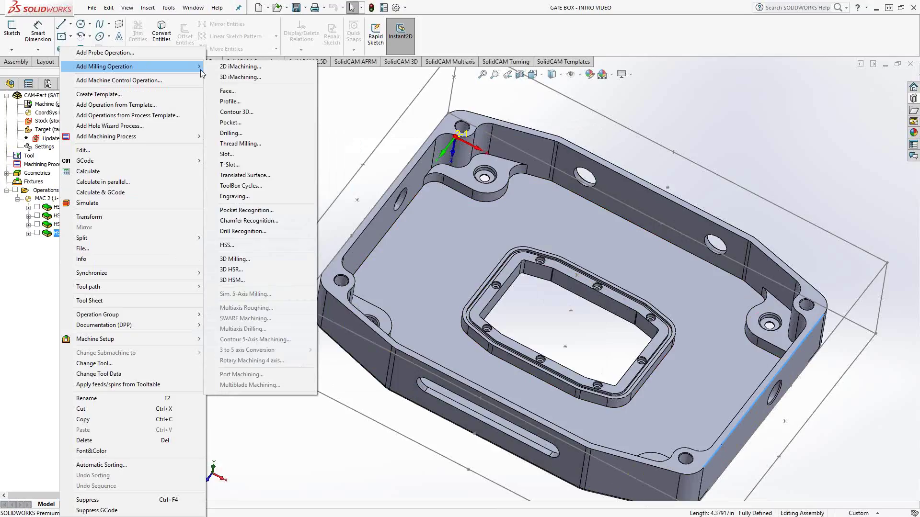
left_click(230, 101)
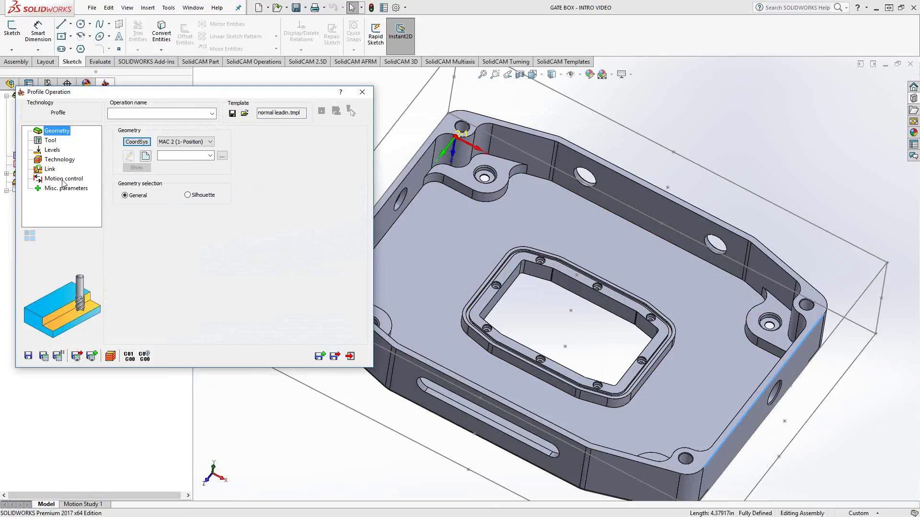
left_click(51, 170)
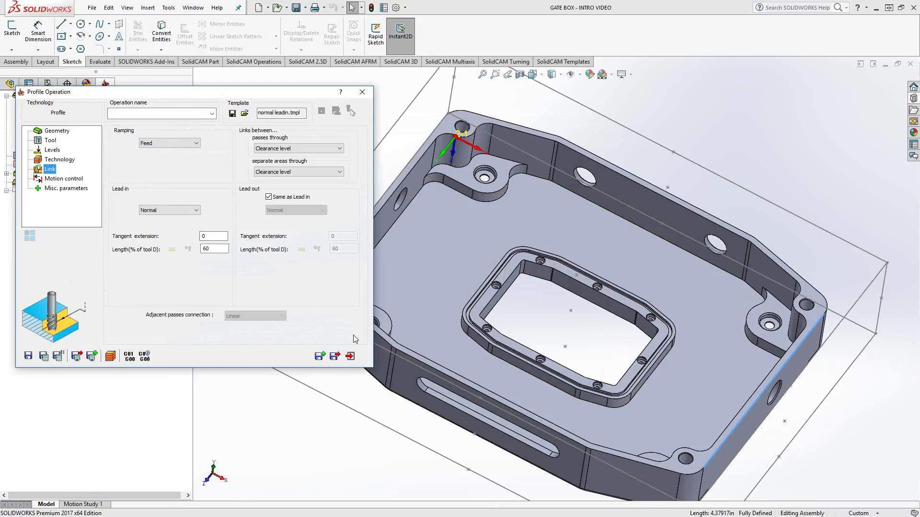
left_click(350, 356)
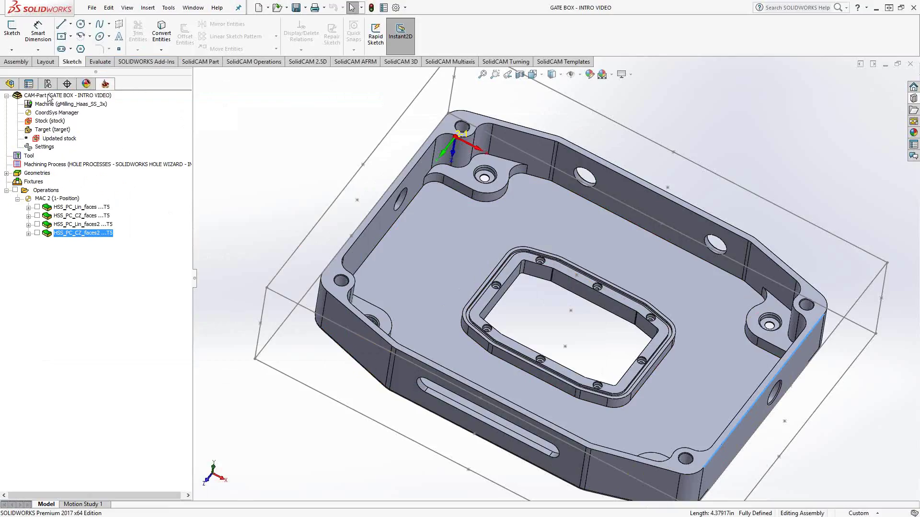
Close the CAM-Part and open the global SolidCAM Settings
right_click(50, 95)
left_click(72, 145)
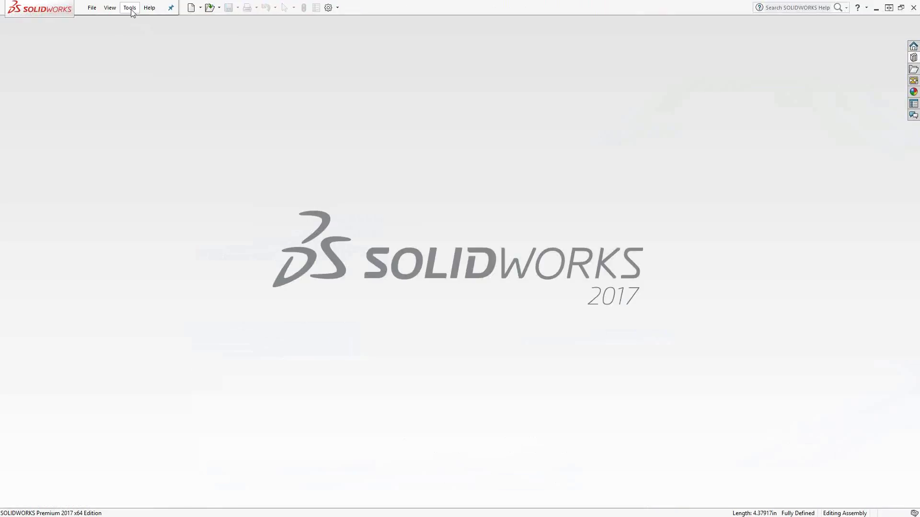
left_click(130, 8)
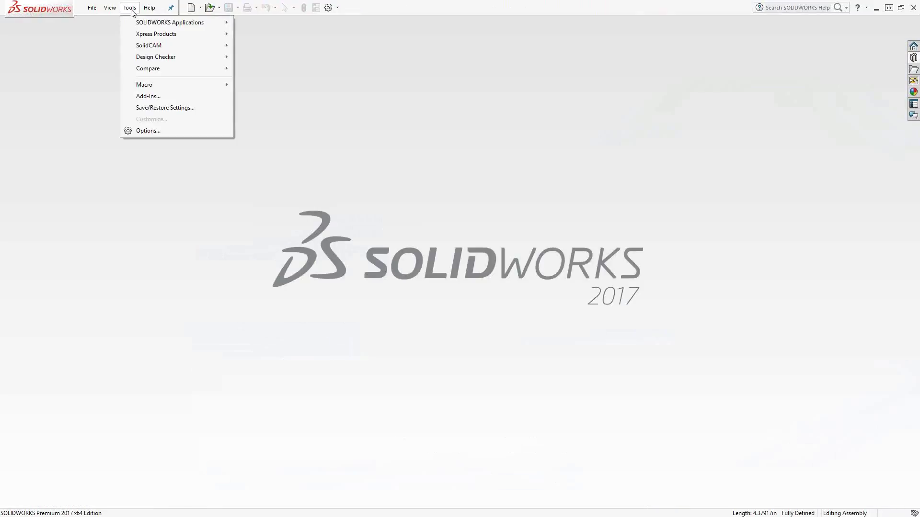
mouse_move(148, 45)
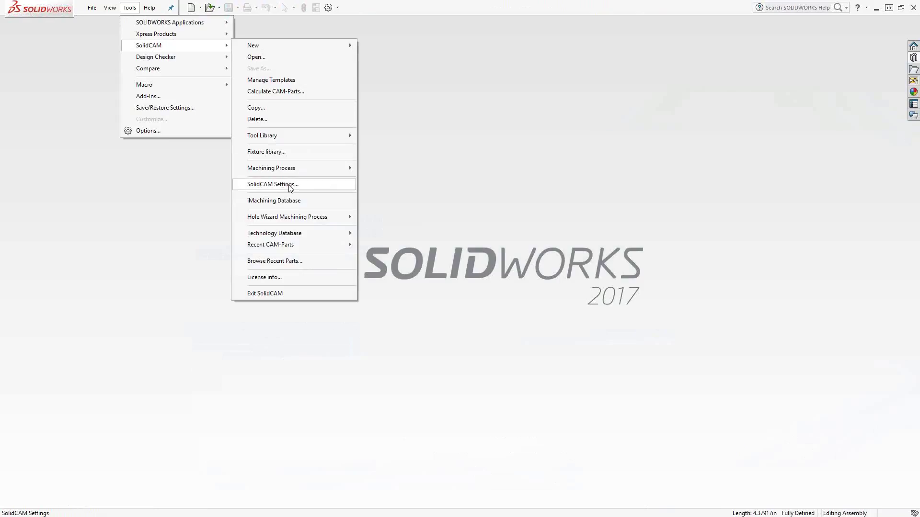
left_click(293, 183)
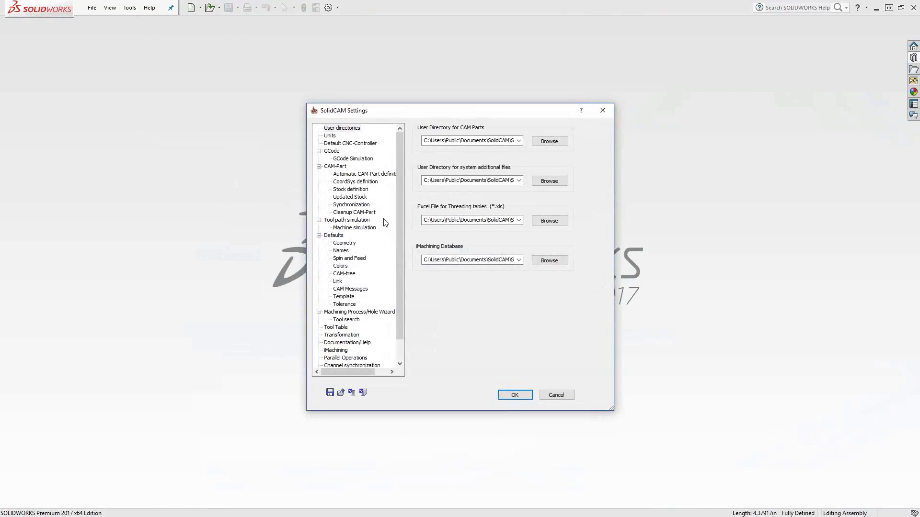
Choose 'normal leadin' as the global default Profile template
left_click(344, 297)
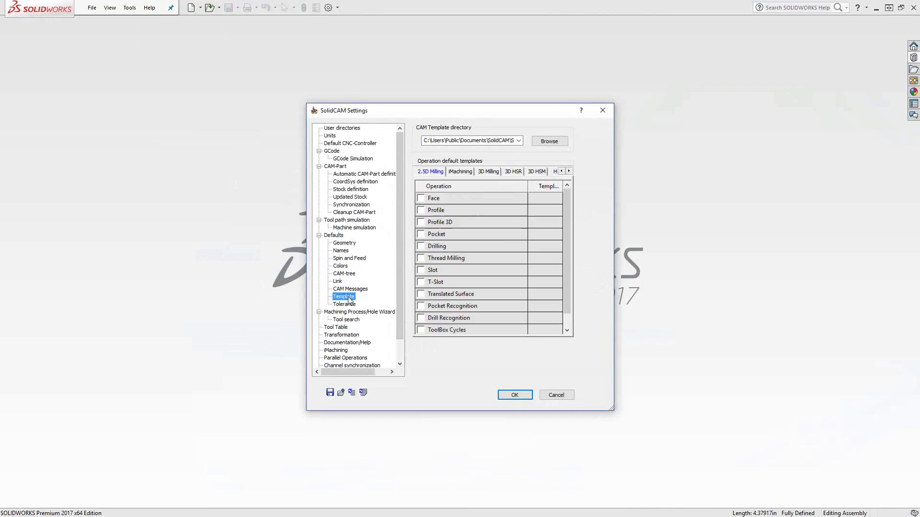
left_click(421, 210)
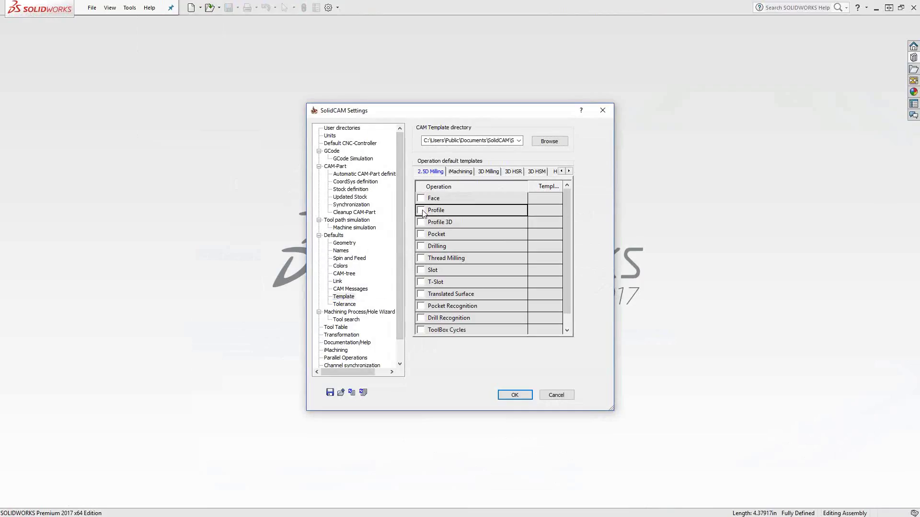
left_click(559, 214)
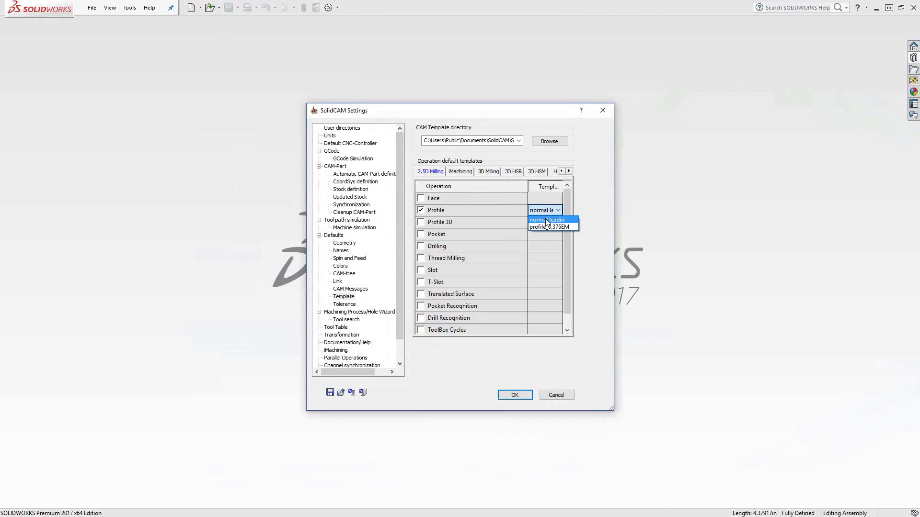
left_click(545, 219)
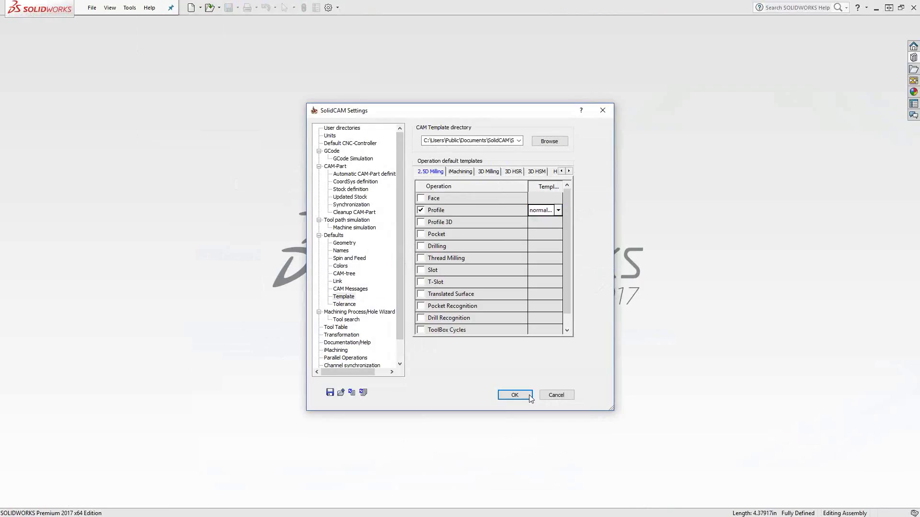